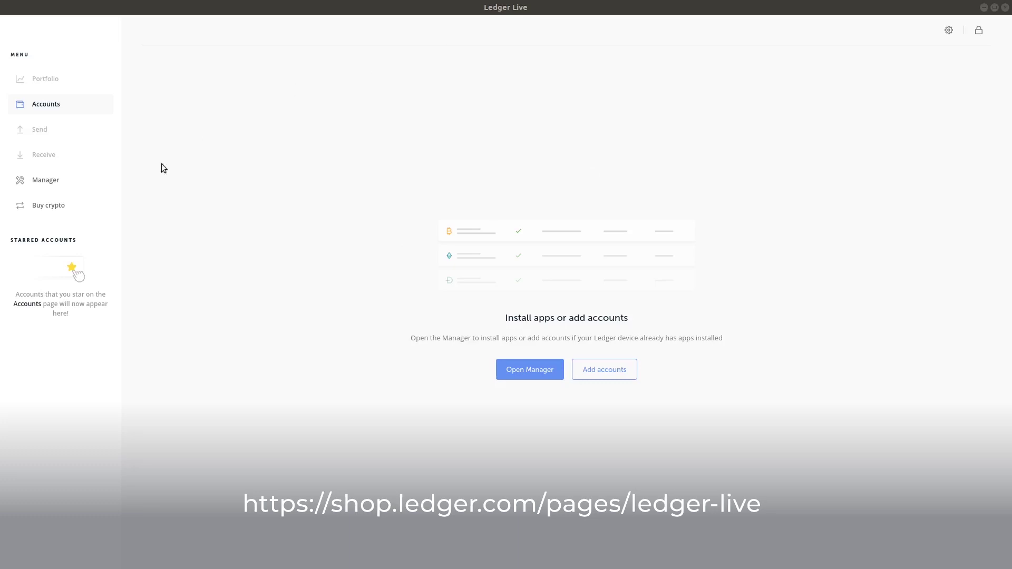
In Manager, filter the app catalog with 'Car' to find the Cardano ADA app
left_click(58, 180)
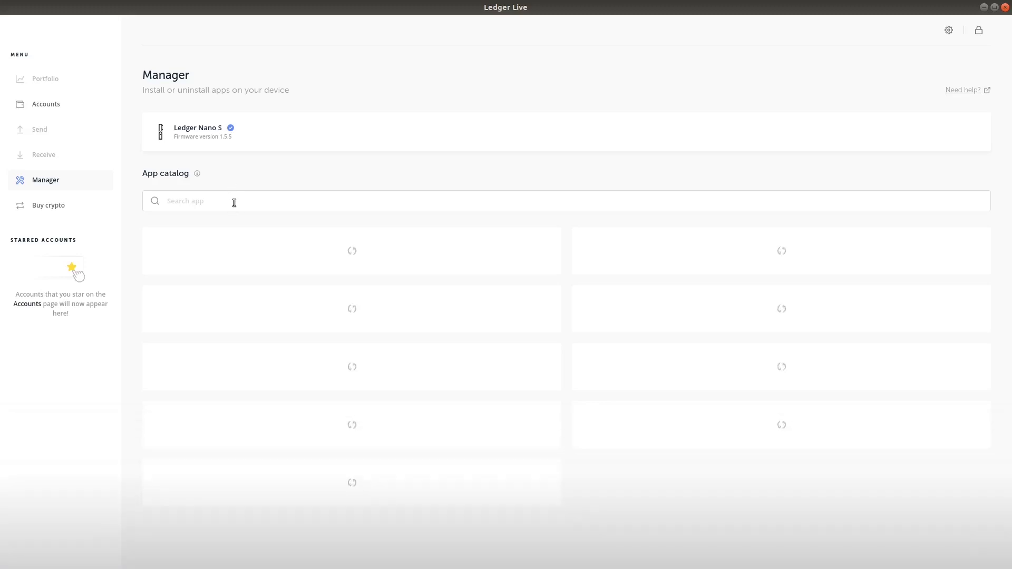
left_click(226, 199)
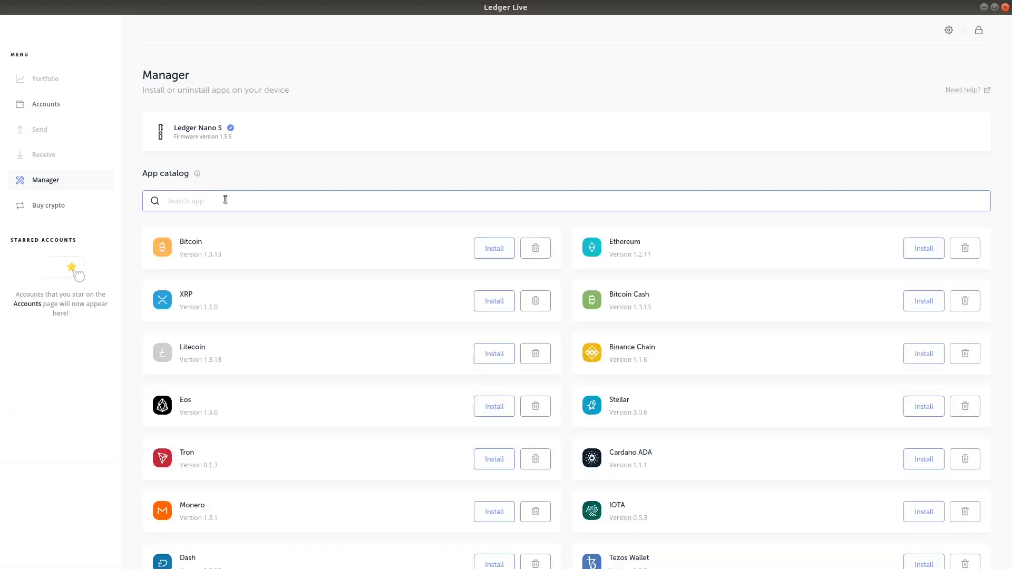
type("Car")
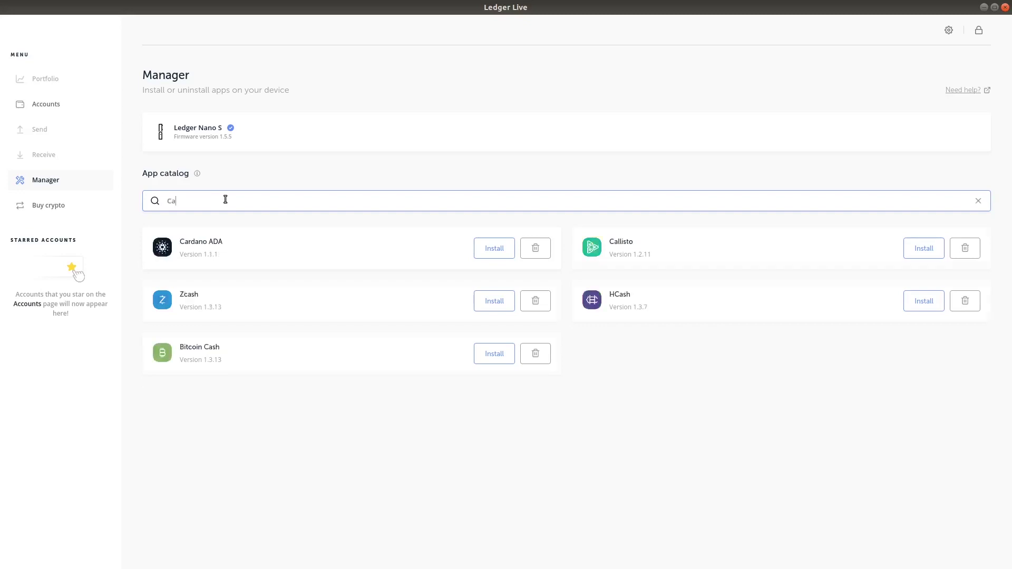
Install Cardano ADA 1.1.1 on the Nano S and dismiss the 'App installed' notice
left_click(487, 252)
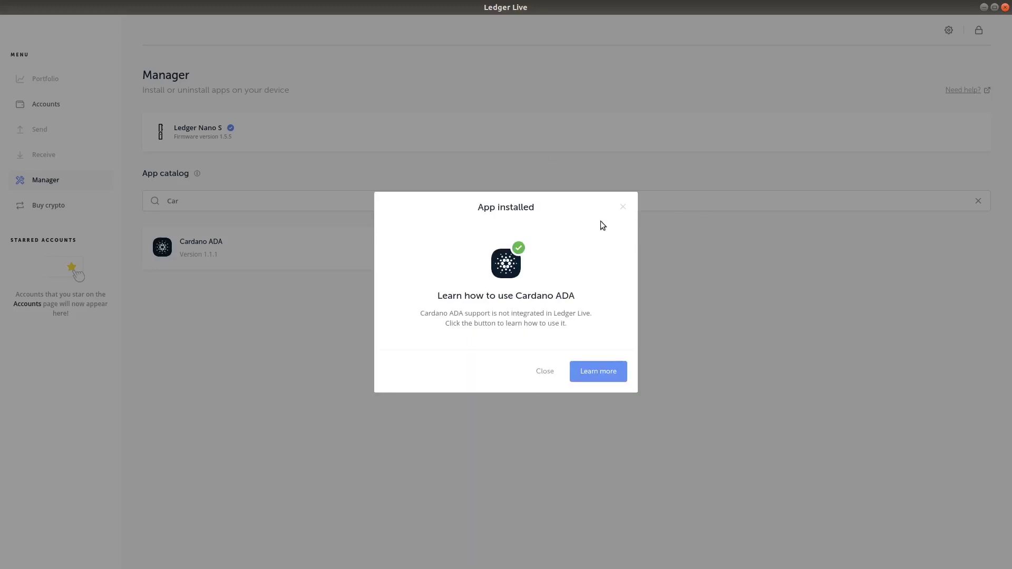
left_click(624, 207)
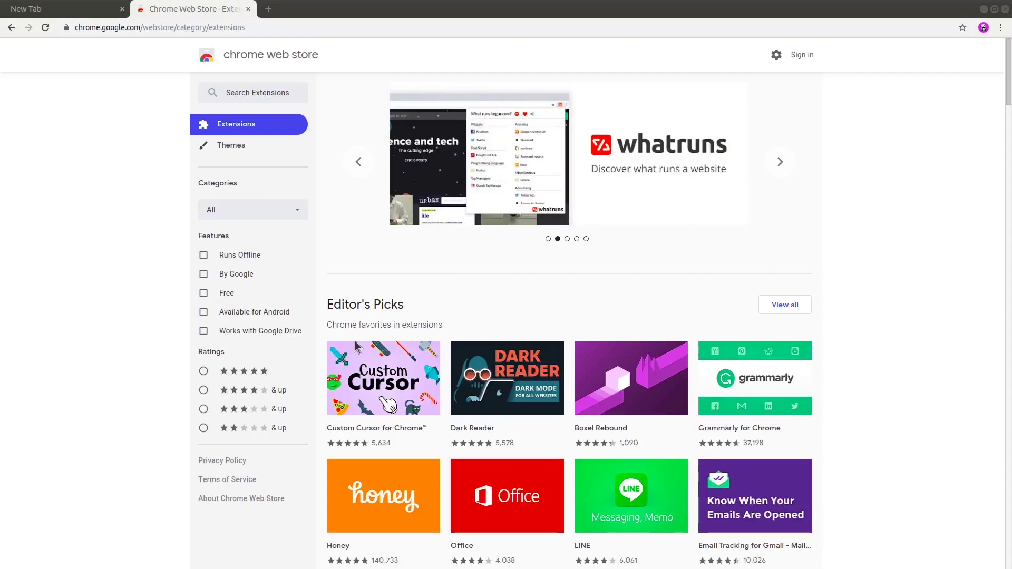
Search the Chrome Web Store for 'yoroi' and open the Yoroi extension's details page
left_click(268, 92)
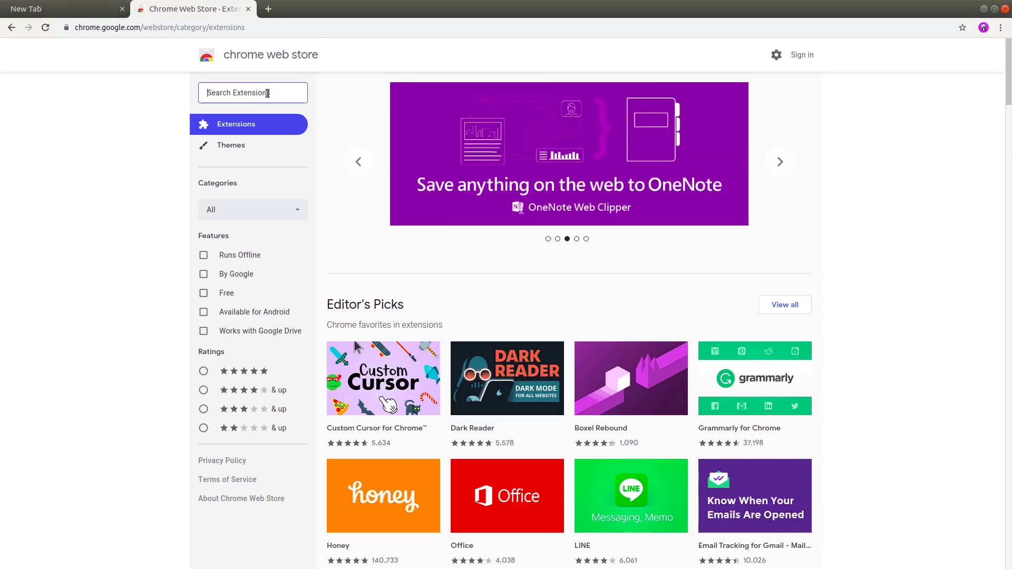
type("yoroi")
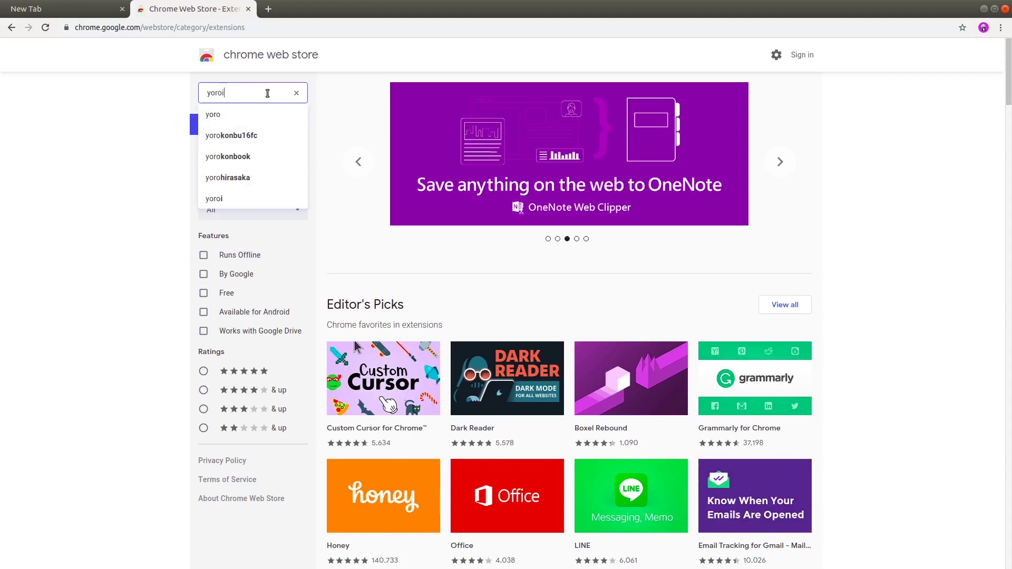
key("Return")
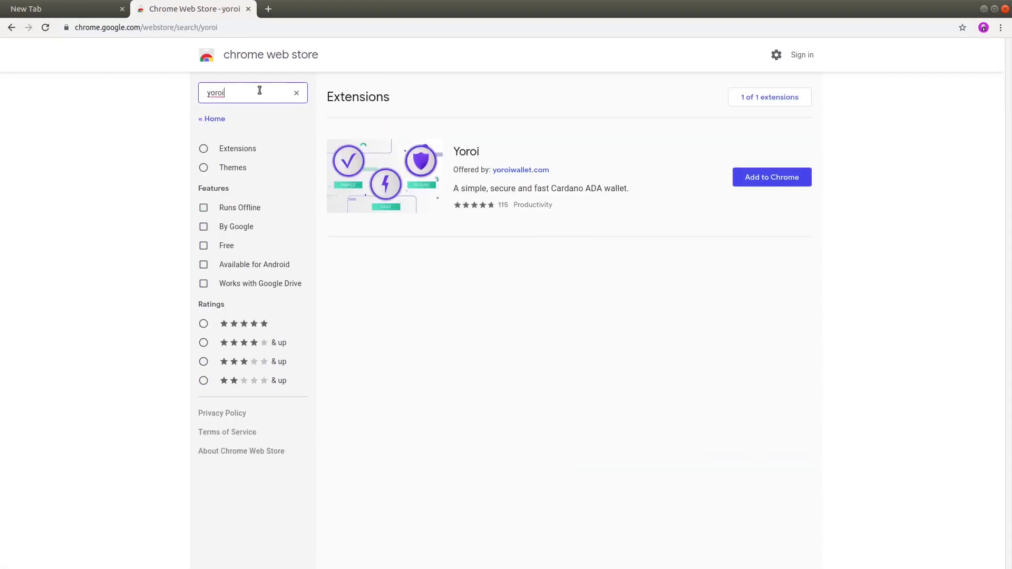
left_click(580, 145)
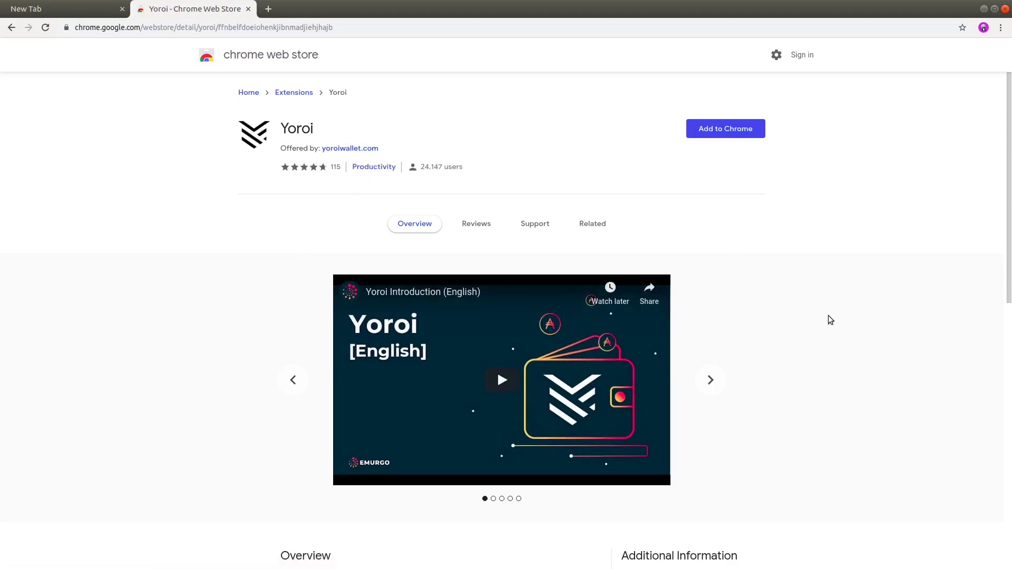
Add the Yoroi extension to Chrome and launch it from the toolbar
scroll(830, 320, "down", 3)
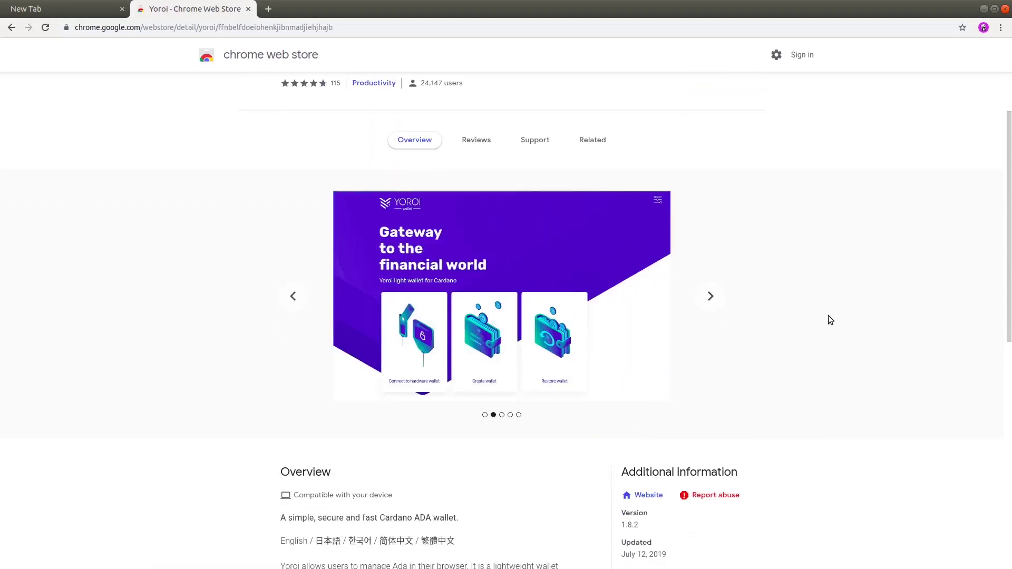
scroll(831, 320, "up", 3)
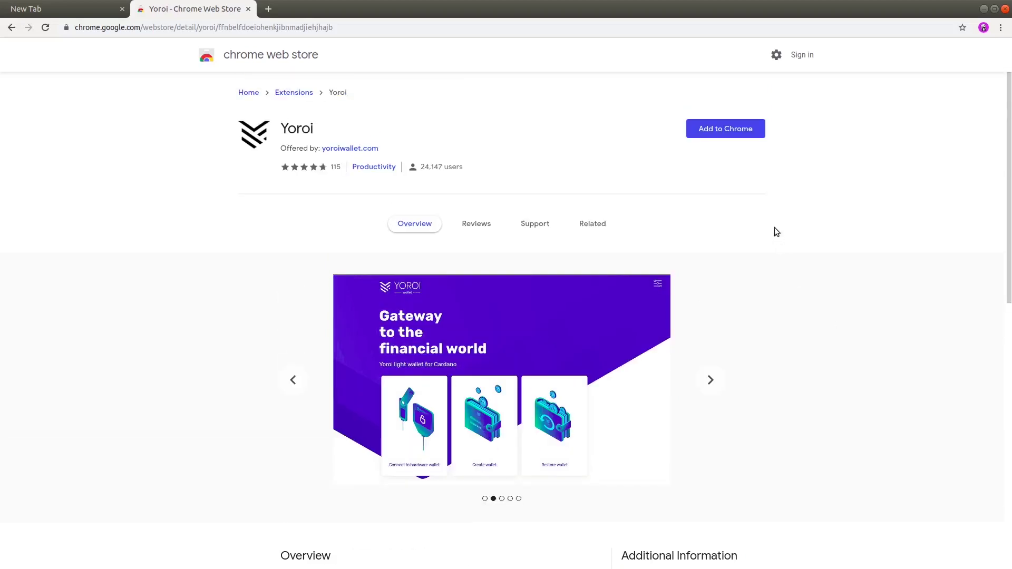
left_click(759, 134)
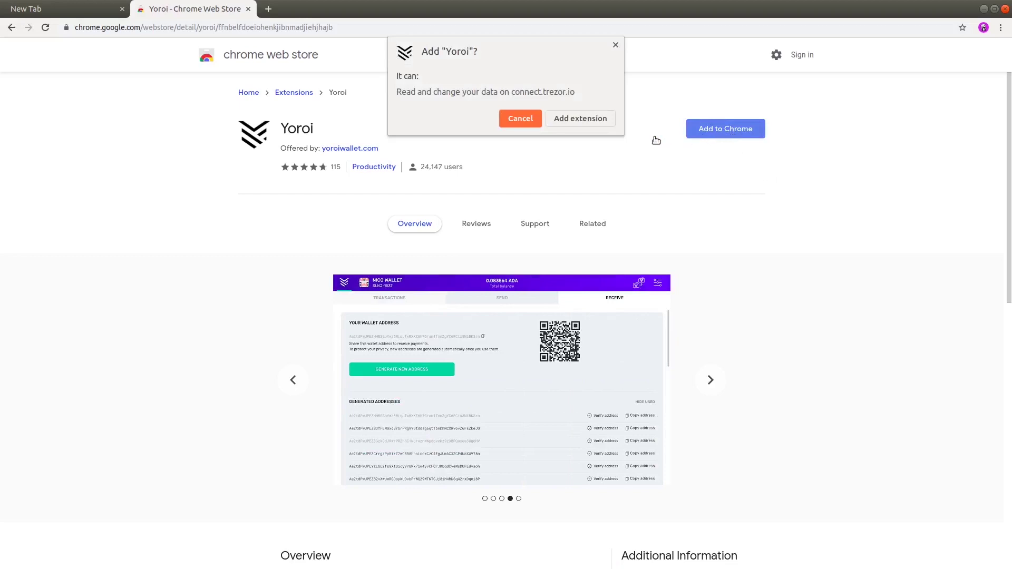
left_click(596, 118)
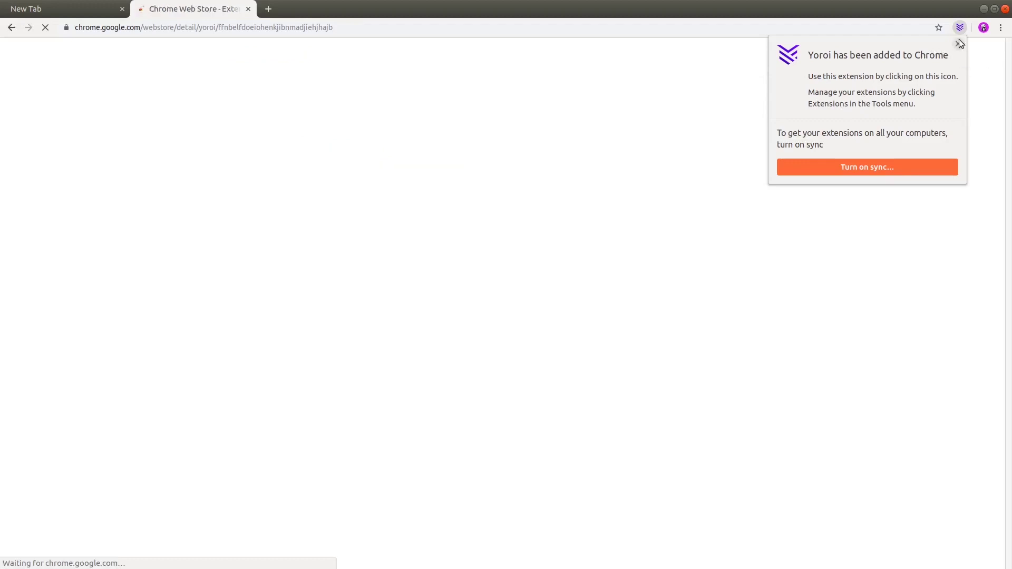
left_click(957, 44)
left_click(961, 30)
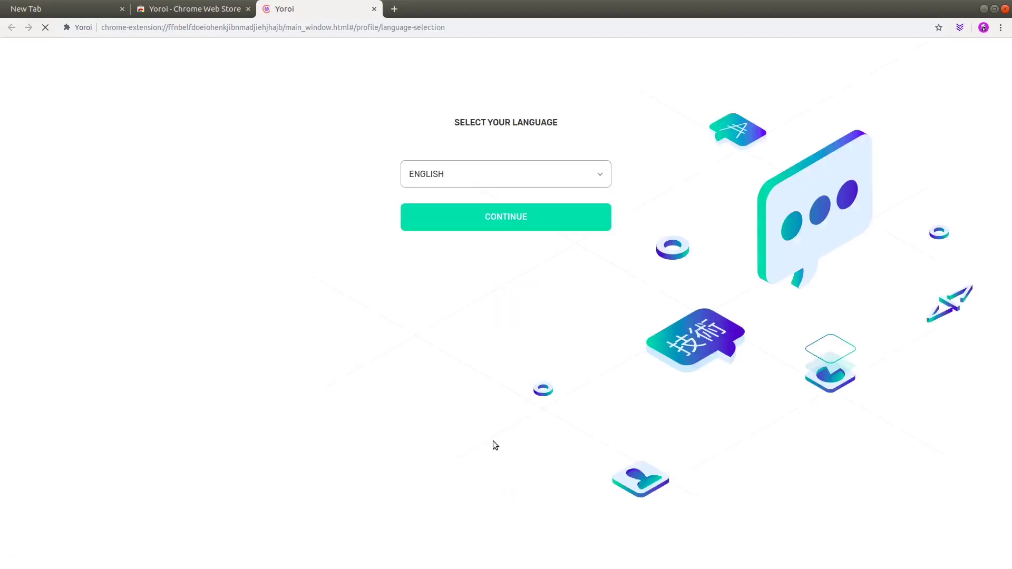
Confirm Yoroi's language and accept its terms of use
left_click(491, 226)
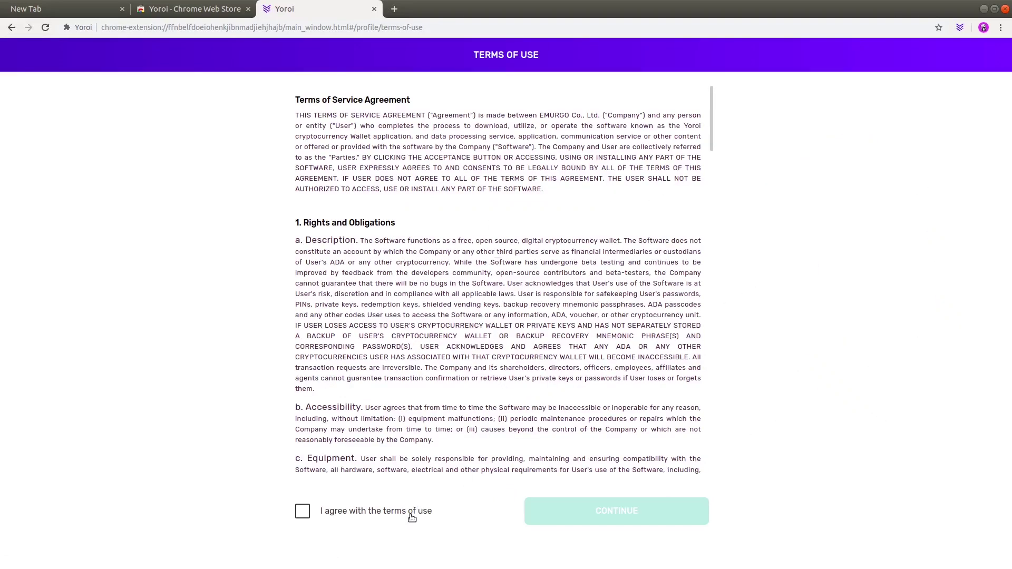
left_click(303, 512)
left_click(572, 518)
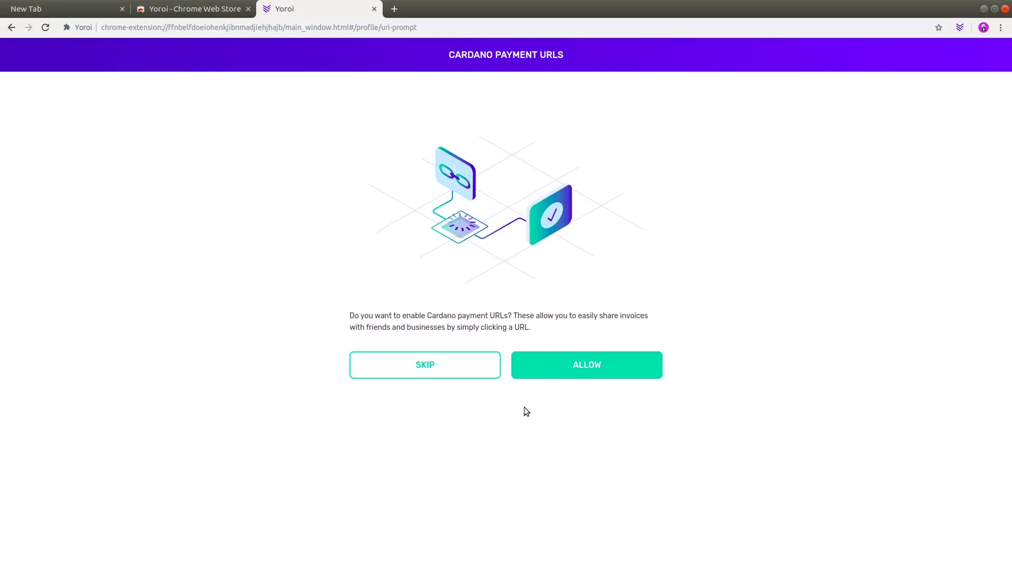
Enable Cardano payment URLs, allow web+cardano links, and finish setup
left_click(574, 370)
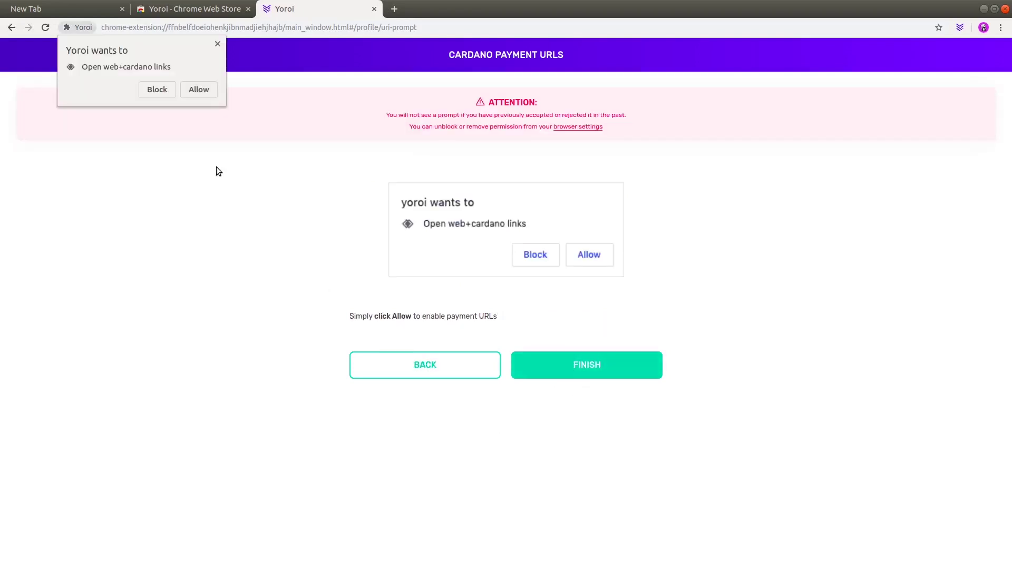
left_click(206, 91)
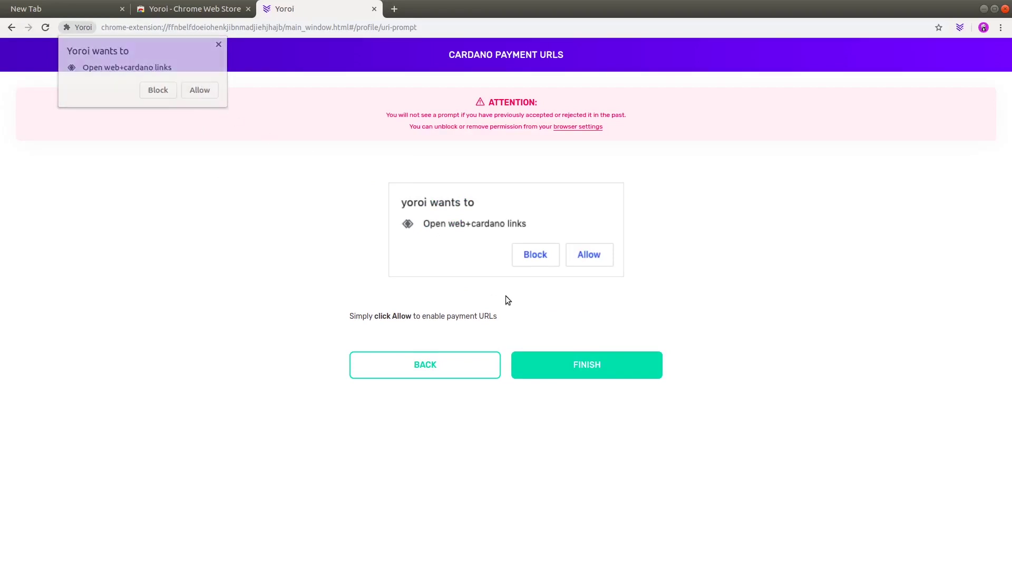
left_click(583, 368)
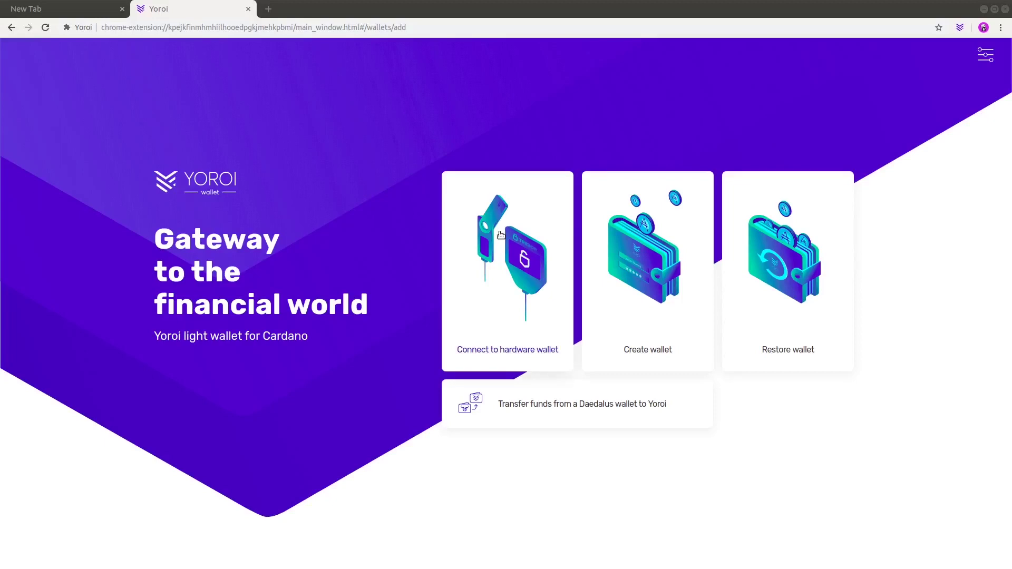
Choose to connect a Ledger hardware wallet and pass the prerequisites checklist
left_click(533, 255)
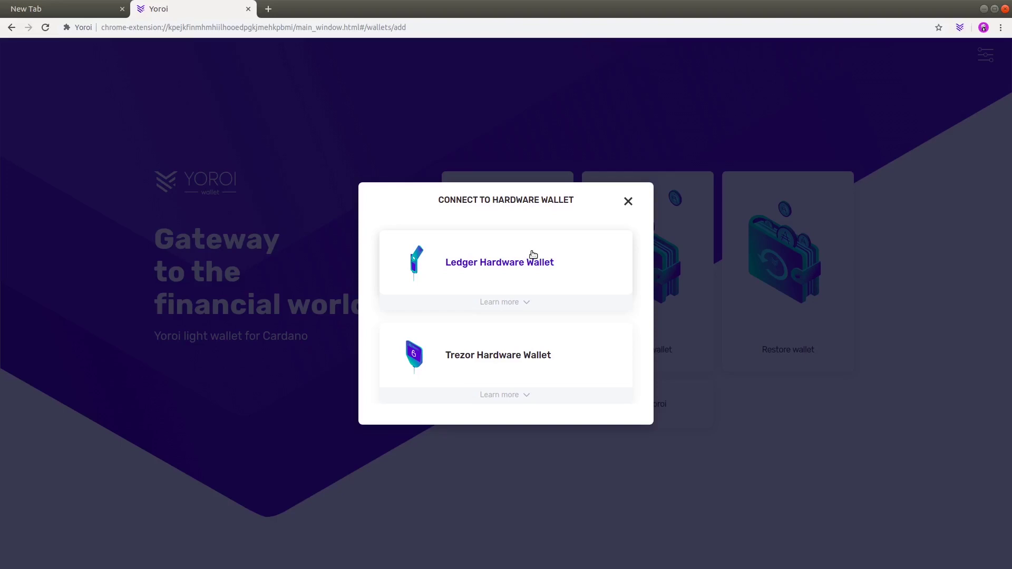
left_click(567, 269)
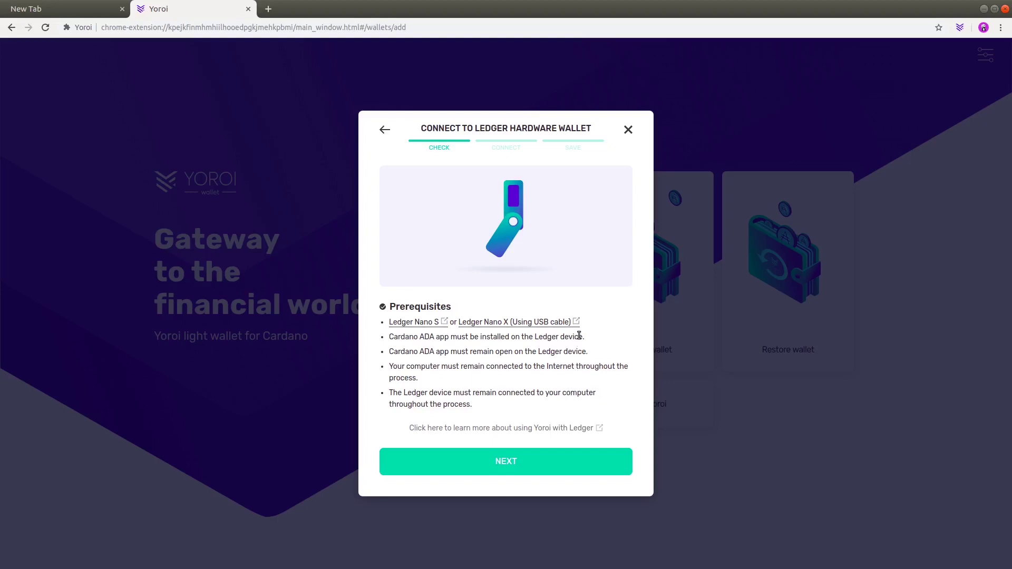
left_click(524, 472)
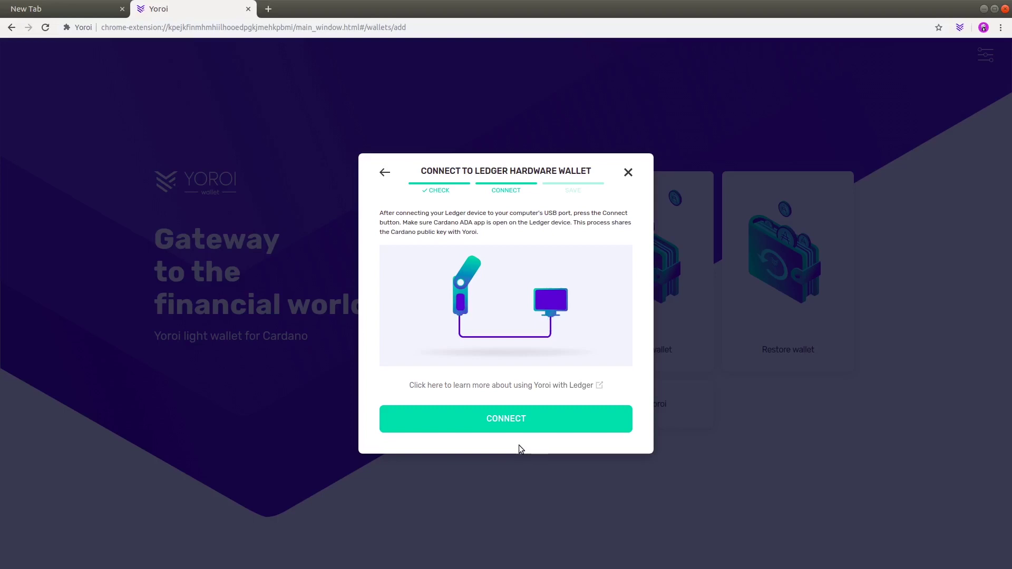
Connect to the Ledger device and name the wallet 'Yoroi-Ledger'
left_click(514, 425)
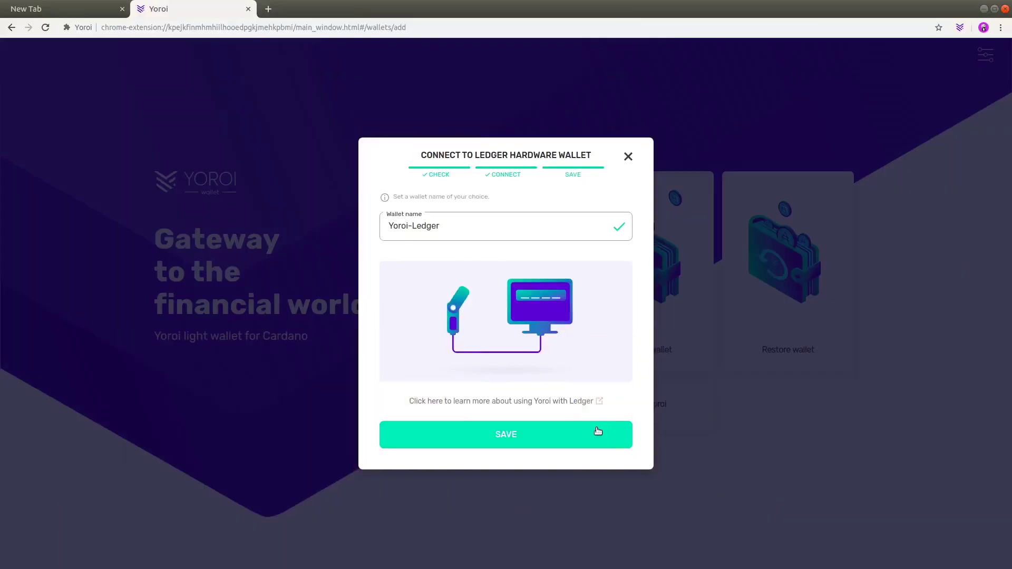
Save the Yoroi-Ledger wallet with its 3.336636 ADA balance and bring up the send form
left_click(598, 431)
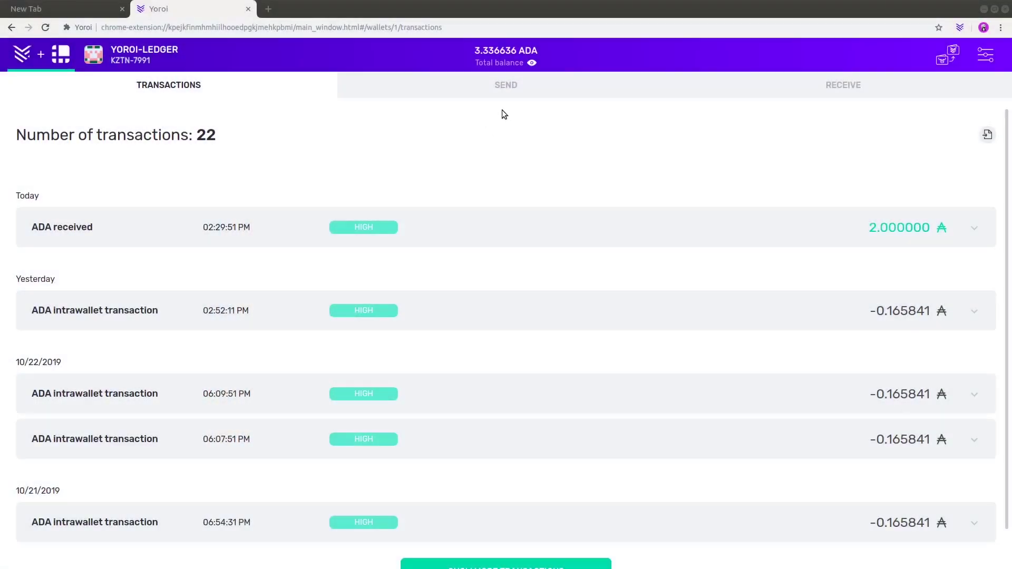
left_click(508, 90)
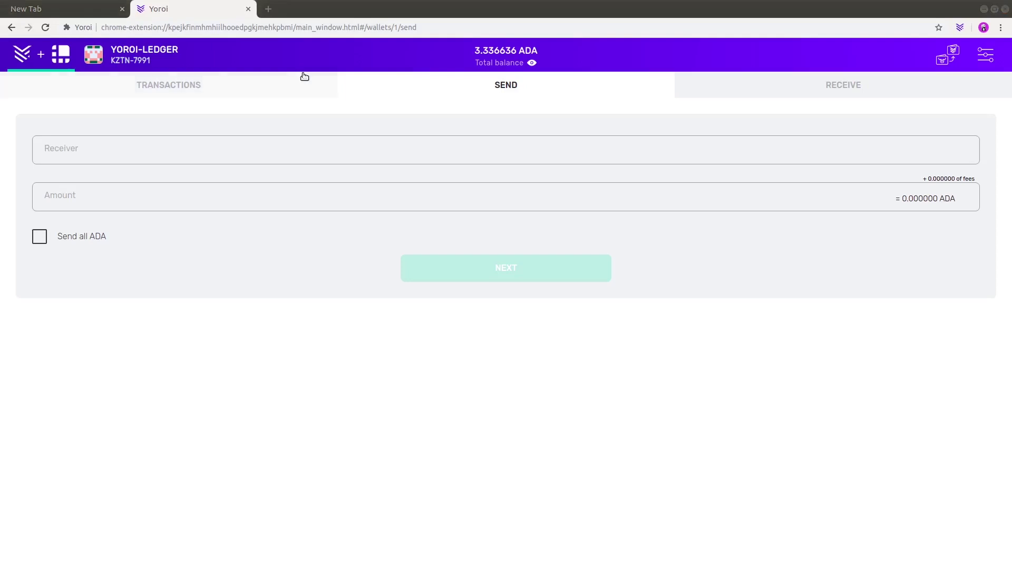
Enter a previously used receiver address and 1.336636 ADA, then review the 1.512584 ADA total
left_click(251, 149)
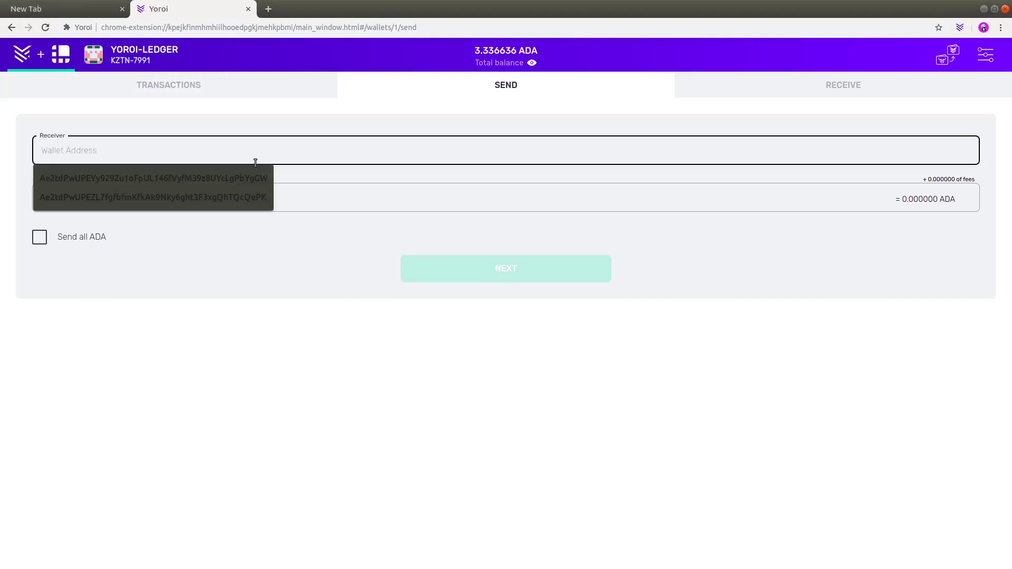
left_click(255, 192)
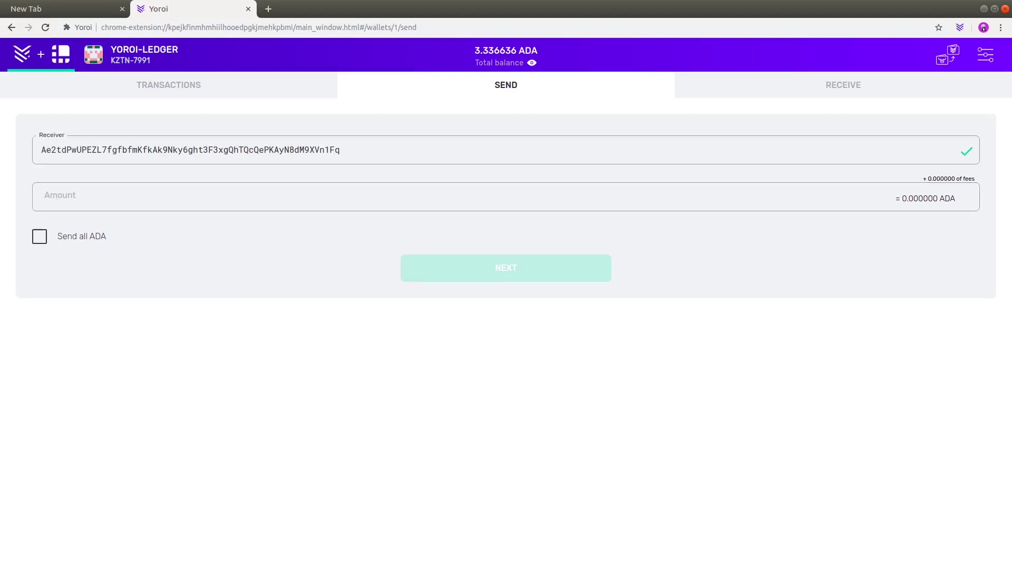
left_click(132, 199)
left_click(106, 225)
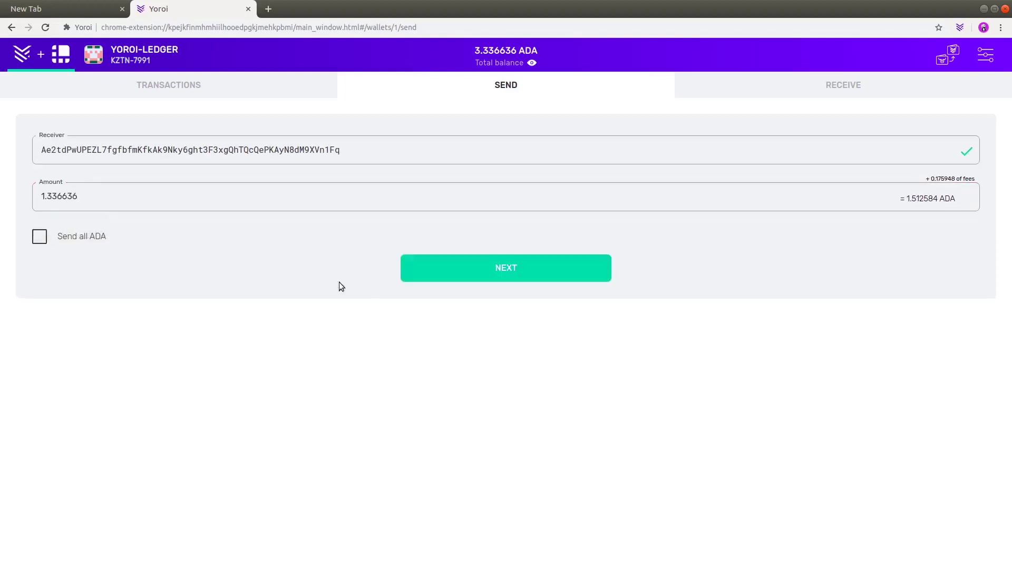
left_click(472, 269)
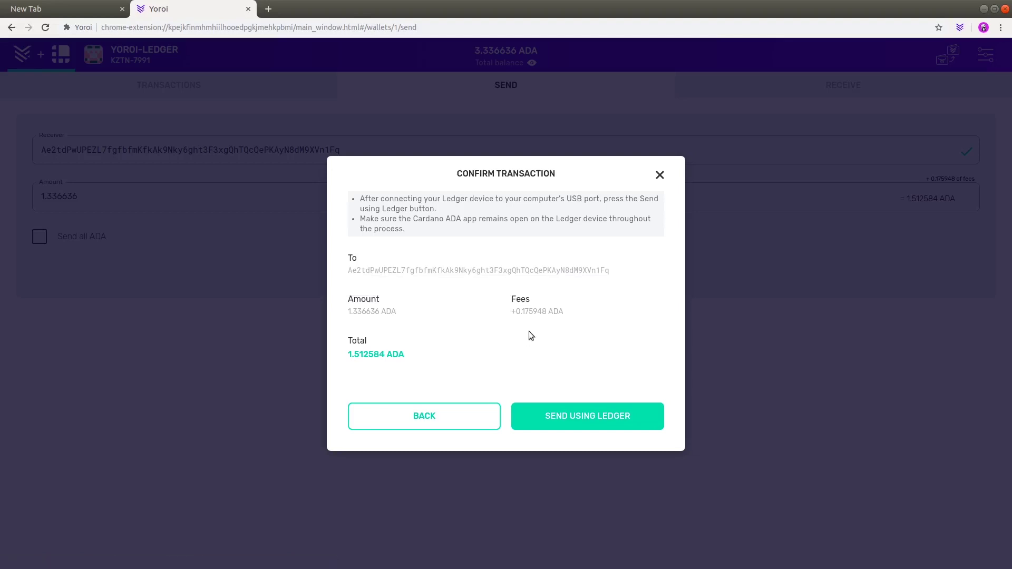
Send the payment through Ledger Connect, leaving a 3.160688 ADA balance
left_click(605, 404)
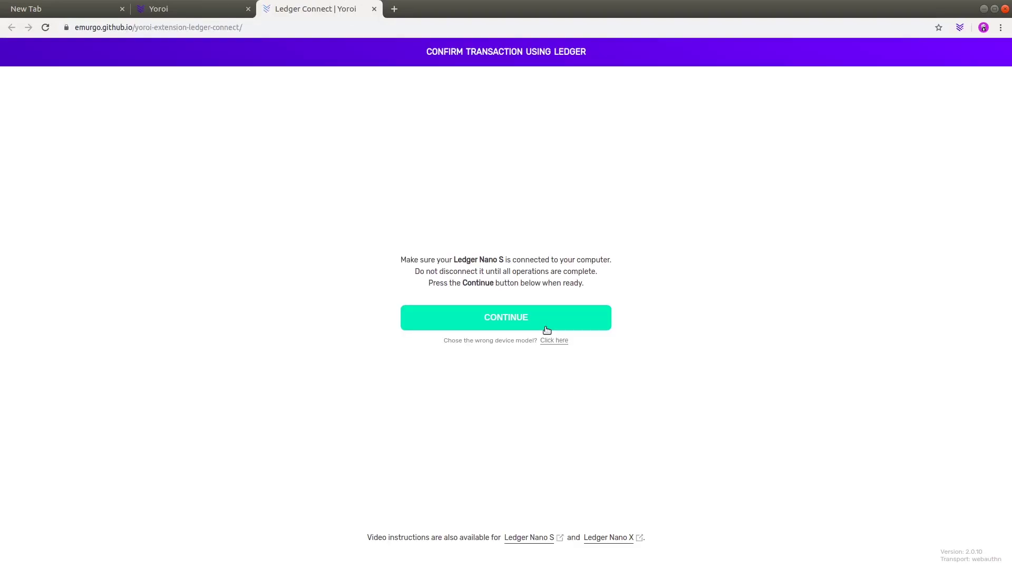
left_click(530, 325)
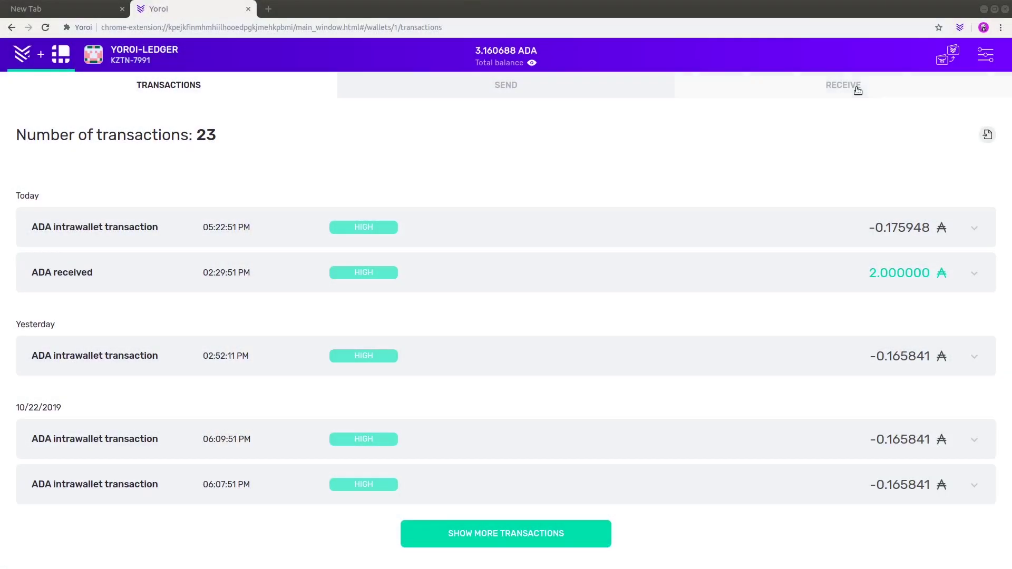
Show the wallet's current receive address and its QR code
left_click(858, 88)
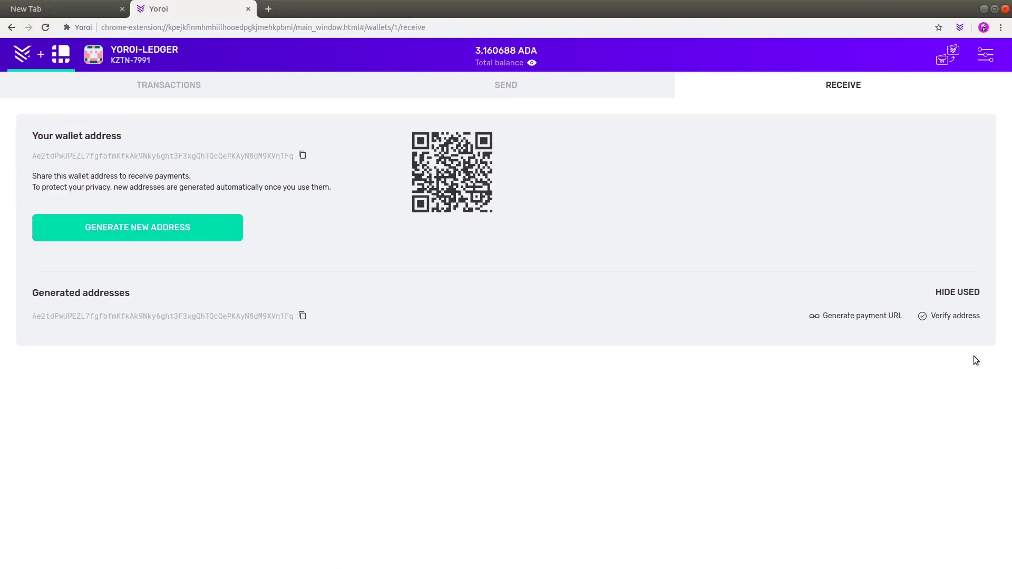
Verify the generated receive address on the Ledger hardware wallet from Yoroi's Verify Address dialog
left_click(969, 319)
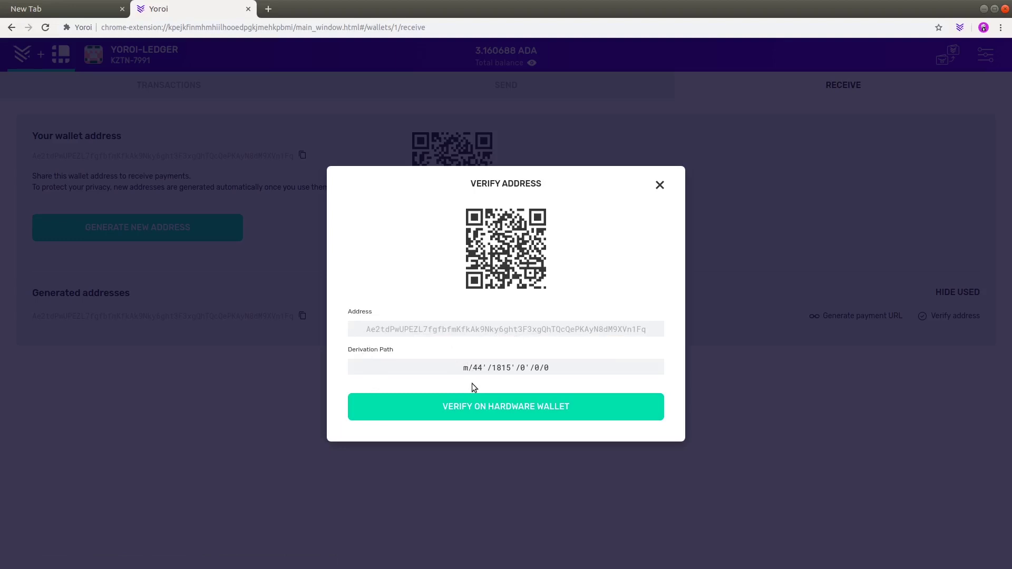
left_click(475, 410)
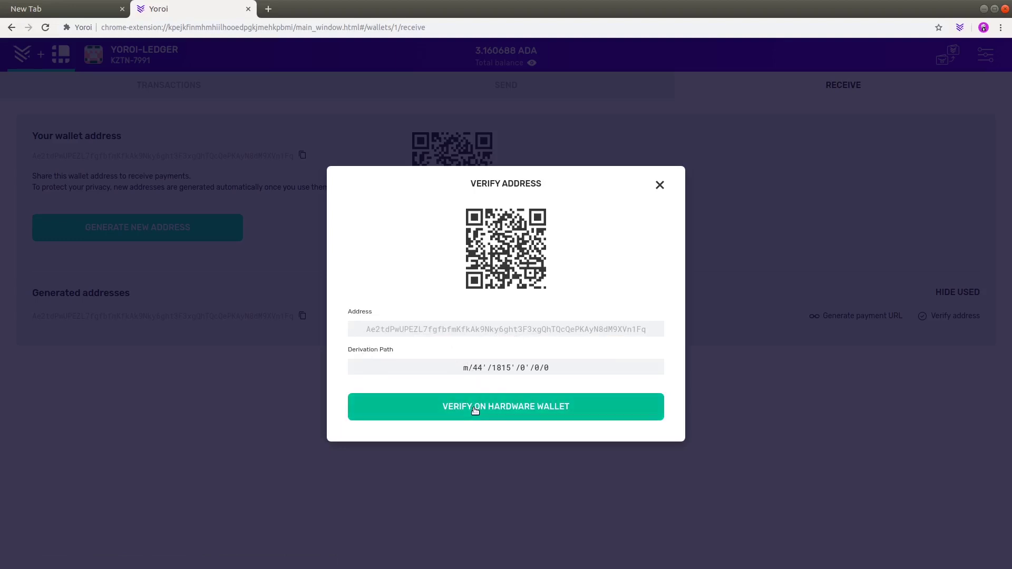